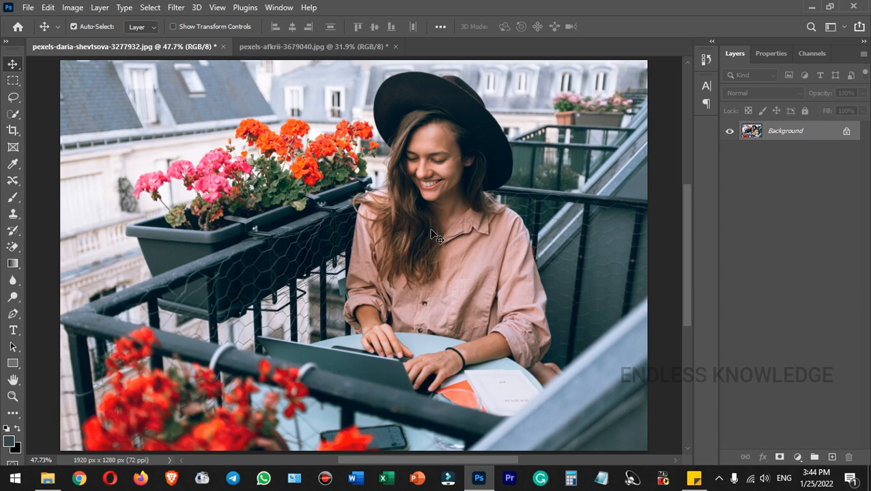
pyautogui.click(797, 457)
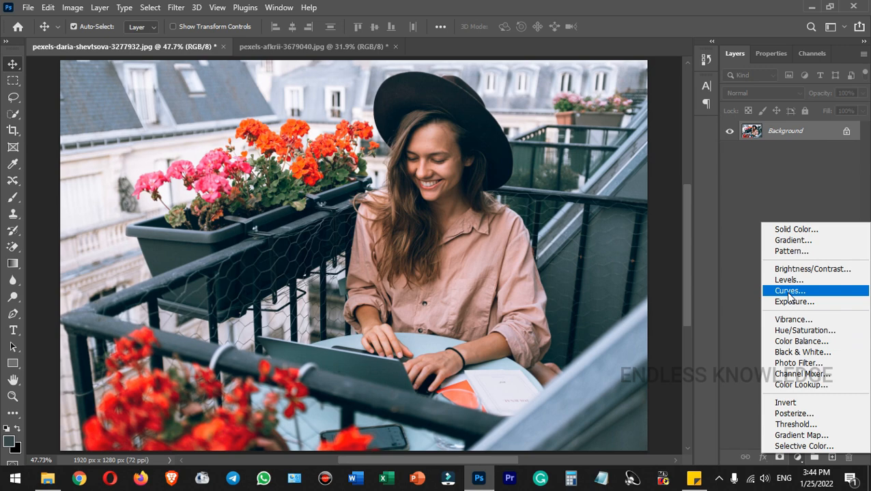
pyautogui.click(748, 199)
pyautogui.click(176, 8)
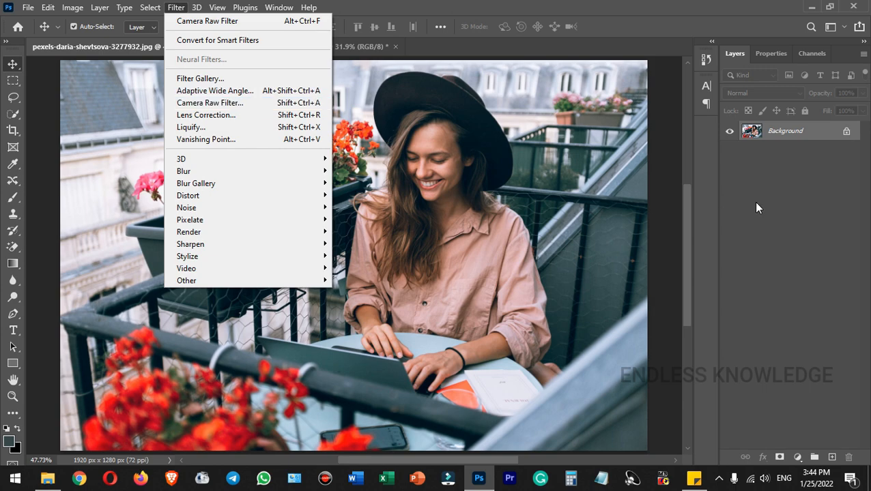
pyautogui.click(775, 201)
# Duplicate the Background layer and open the Camera Raw Filter on the copy in full-screen mode
pyautogui.hotkey('ctrl', 'j')
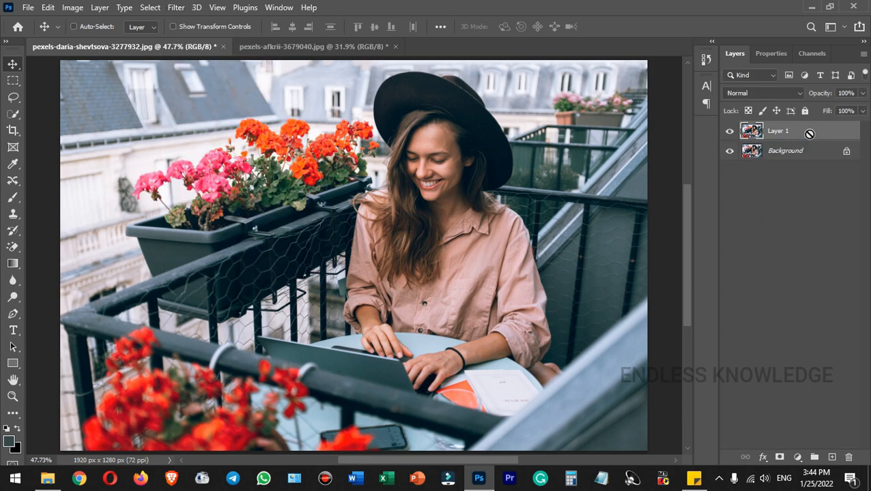
pyautogui.press('ctrl')
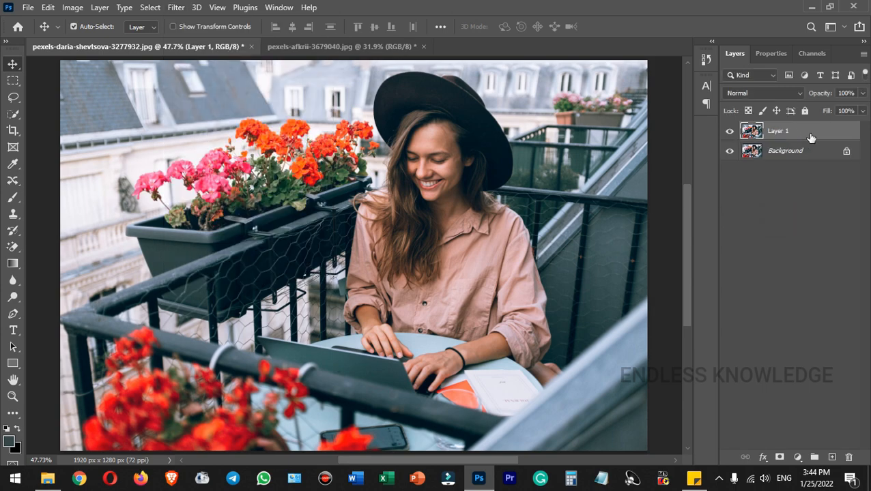
pyautogui.click(176, 8)
pyautogui.click(227, 103)
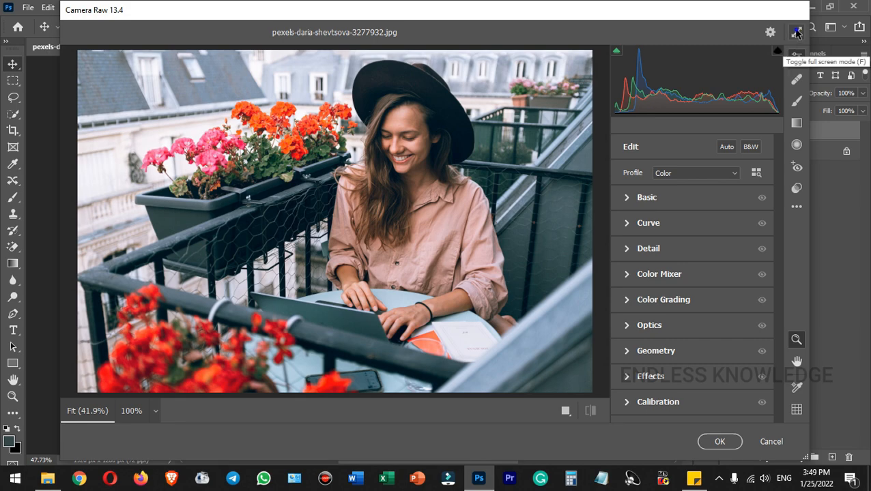
pyautogui.click(796, 32)
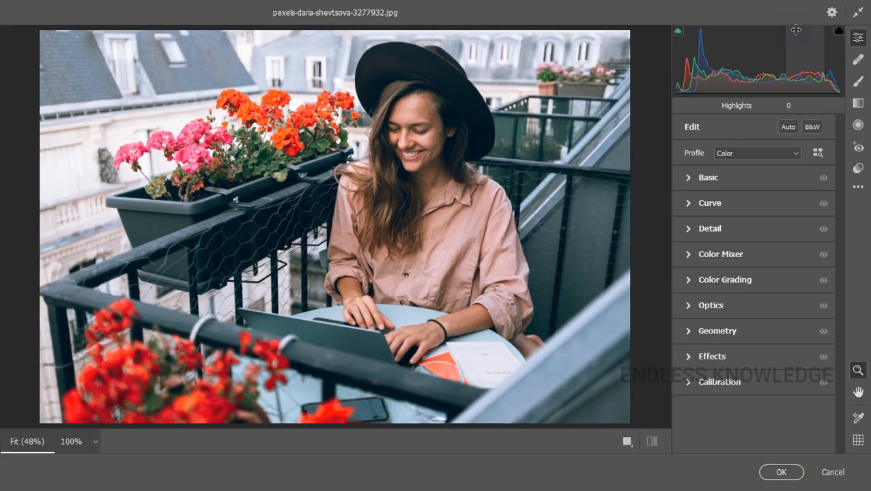
# Warm the white balance in the Basic adjustments by setting Temperature to +10 and Tint to +5
pyautogui.click(687, 179)
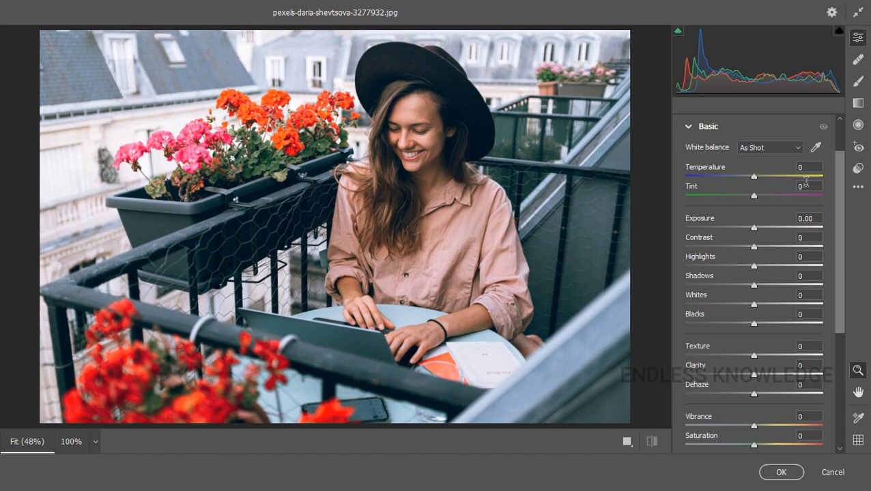
pyautogui.click(700, 127)
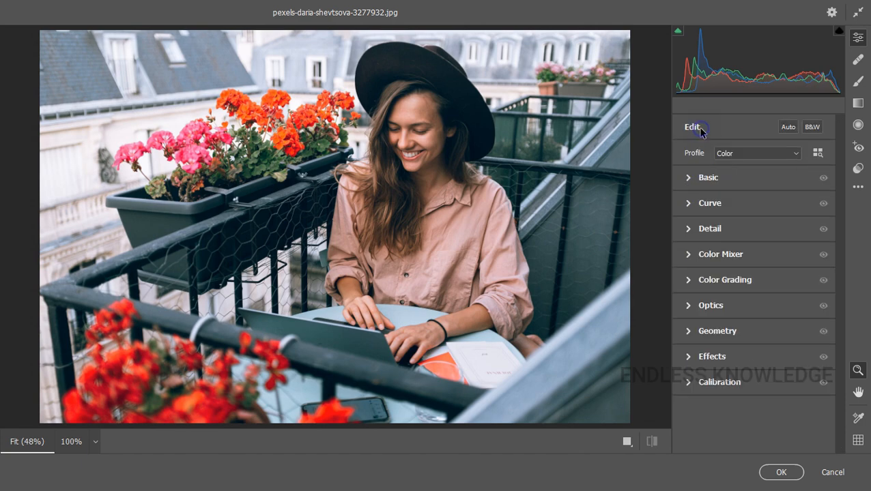
pyautogui.click(690, 179)
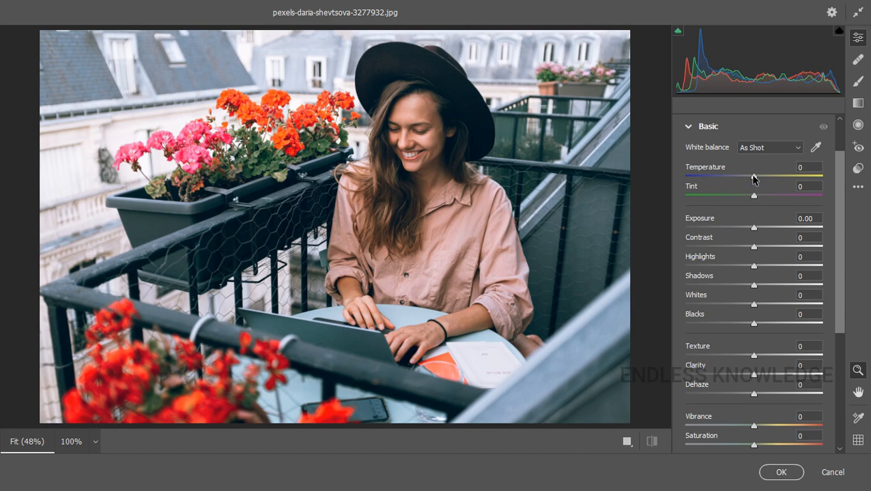
pyautogui.moveTo(754, 178)
pyautogui.mouseDown()
pyautogui.moveTo(739, 181)
pyautogui.moveTo(760, 179)
pyautogui.mouseUp()
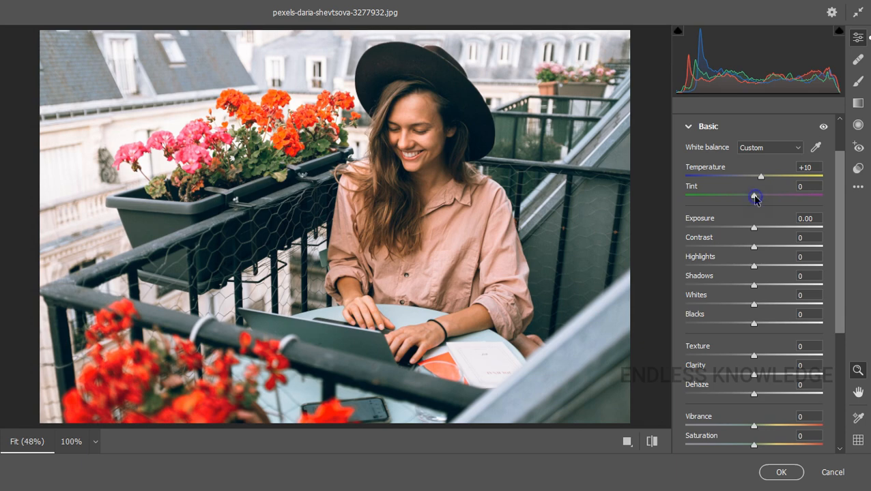
pyautogui.moveTo(754, 198); pyautogui.dragTo(757, 199)
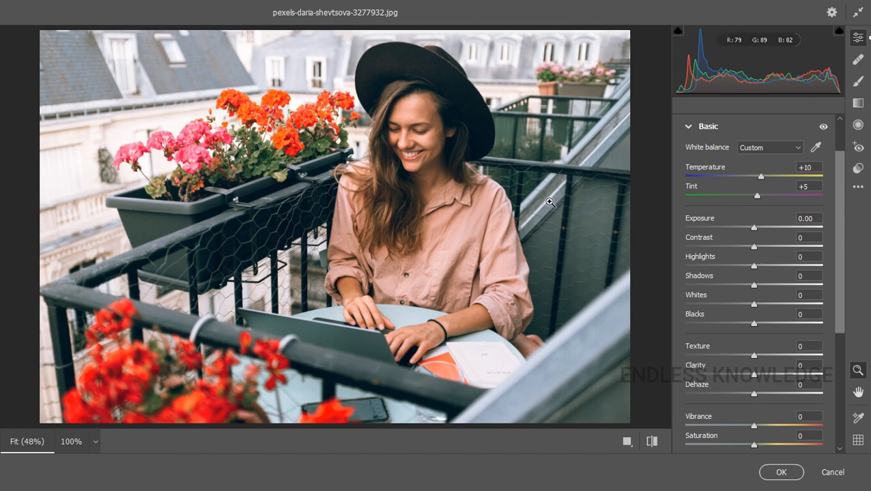
# Try raising the Contrast in stages up to +83 while viewing the woman at 100%
pyautogui.click(415, 198)
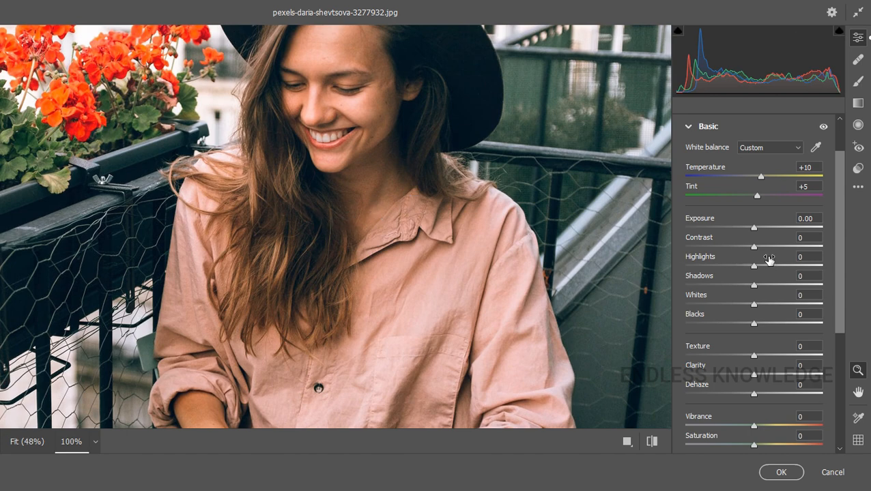
pyautogui.moveTo(755, 252); pyautogui.dragTo(783, 248)
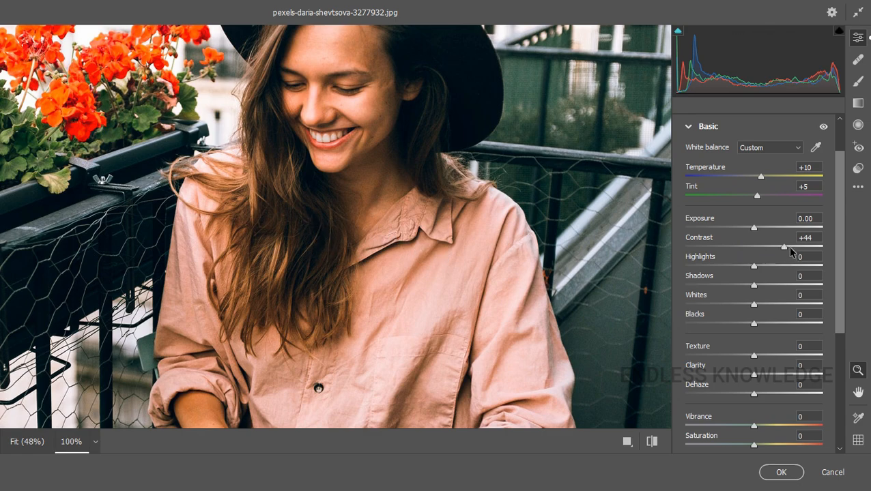
pyautogui.moveTo(784, 249); pyautogui.dragTo(804, 250)
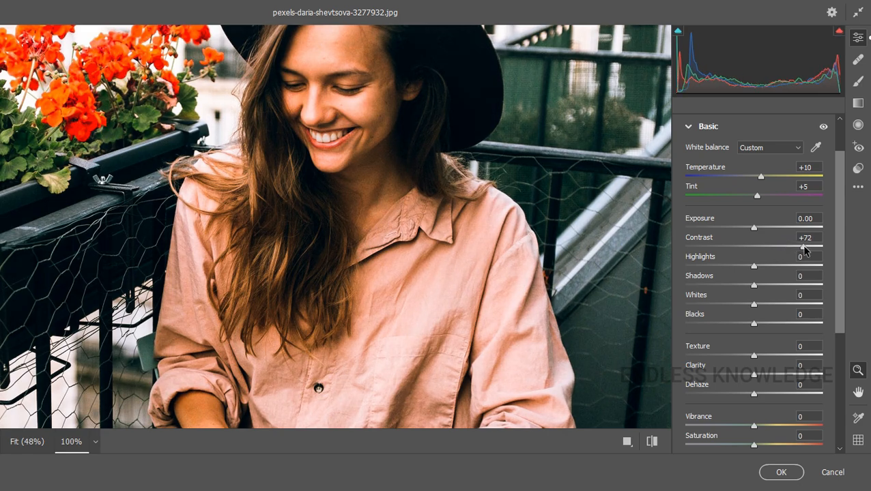
pyautogui.moveTo(804, 250); pyautogui.dragTo(810, 250)
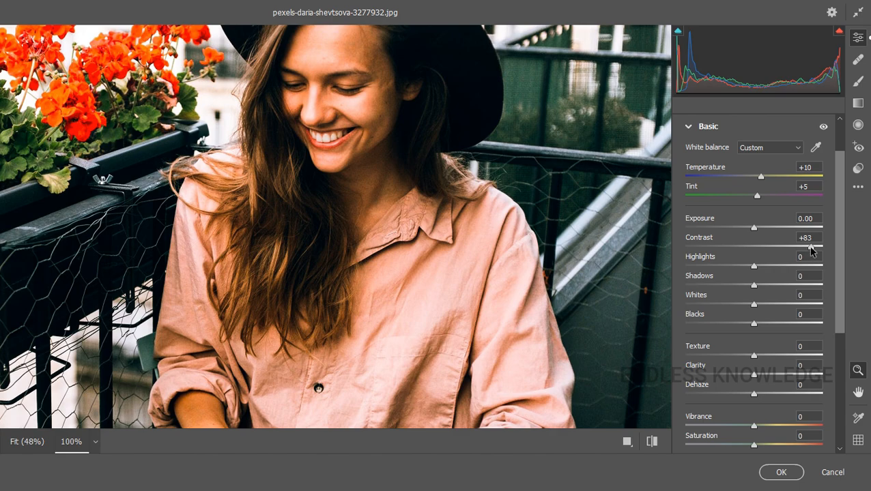
# Set the Basic tone adjustments to Contrast -55, Highlights +8, Shadows -17 and Blacks -25
pyautogui.moveTo(810, 251); pyautogui.dragTo(716, 251)
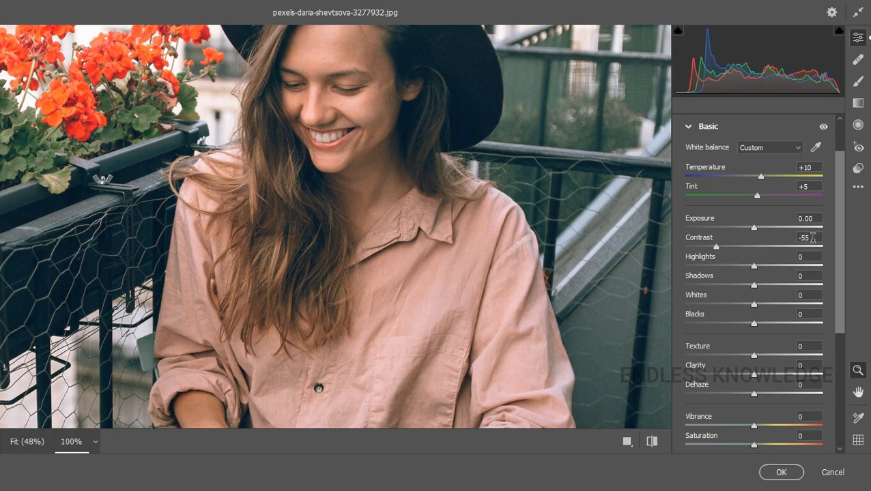
pyautogui.hotkey('ctrl', '0')
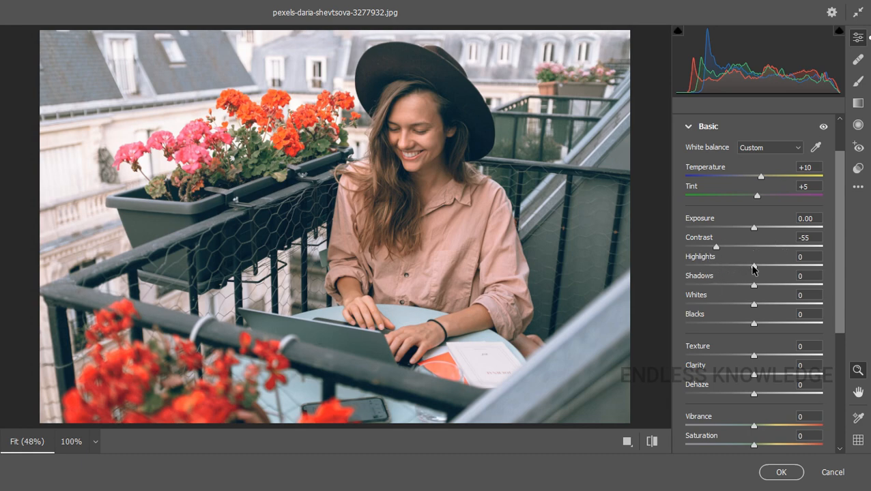
pyautogui.moveTo(753, 268); pyautogui.dragTo(759, 272)
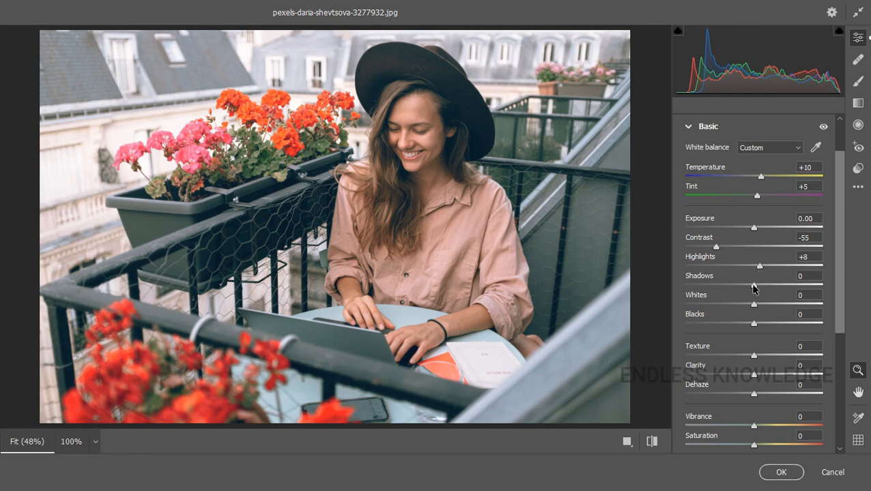
pyautogui.moveTo(753, 285)
pyautogui.mouseDown()
pyautogui.moveTo(717, 285)
pyautogui.moveTo(742, 285)
pyautogui.mouseUp()
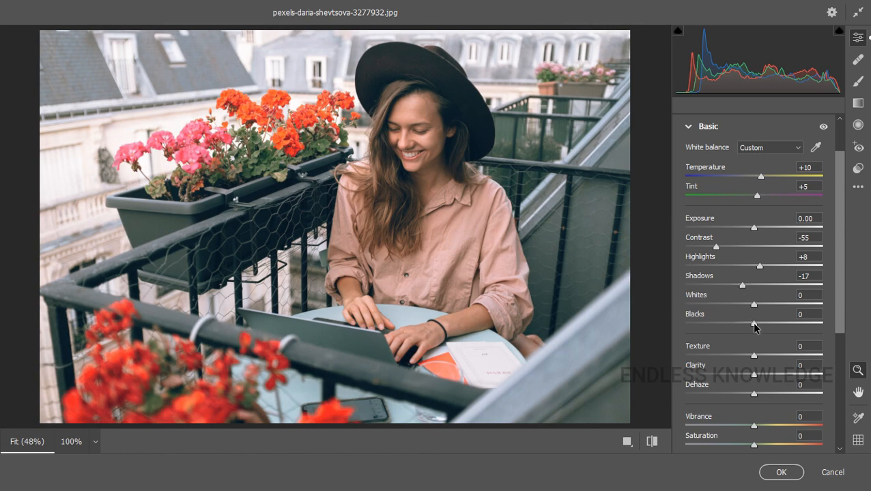
pyautogui.moveTo(754, 328); pyautogui.dragTo(743, 327)
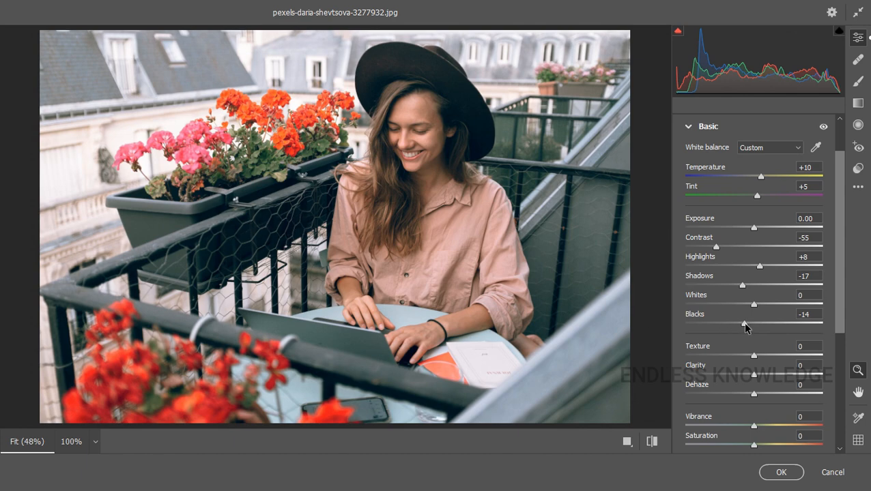
pyautogui.moveTo(744, 326); pyautogui.dragTo(737, 328)
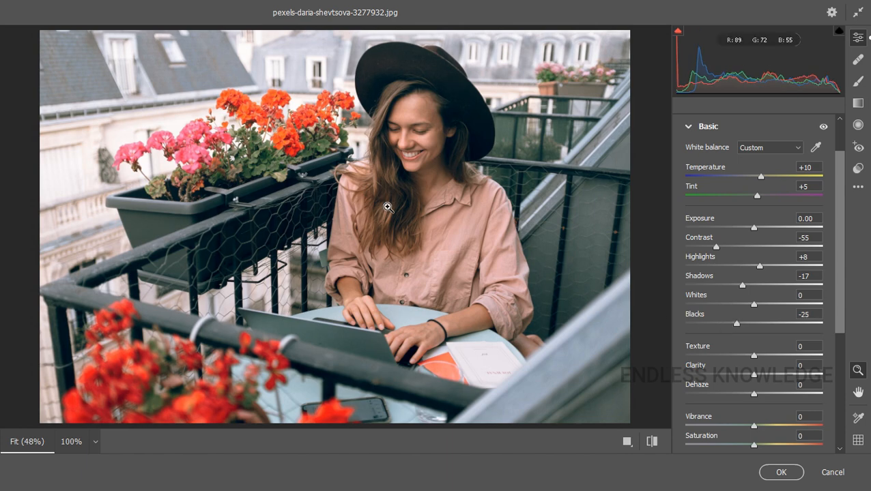
# Set the Clarity to +45 while checking the woman's hair and shirt at 100%, and close the Basic adjustments
pyautogui.click(423, 197)
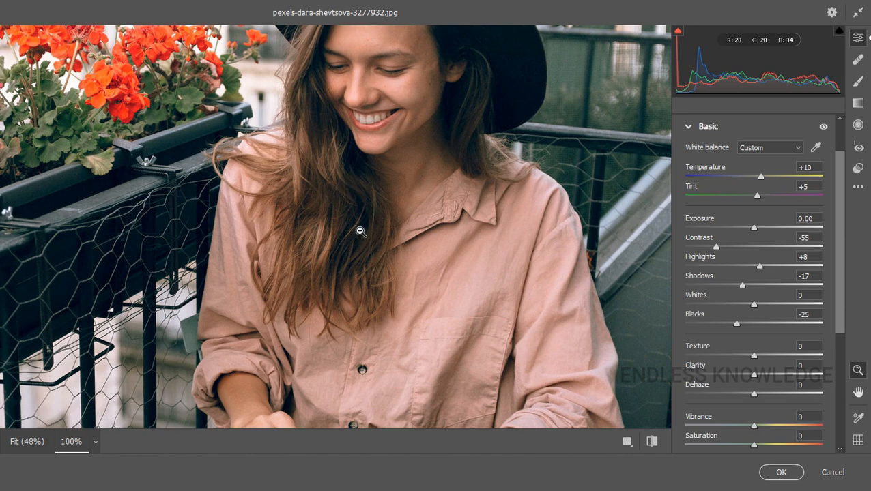
pyautogui.moveTo(754, 380); pyautogui.dragTo(785, 379)
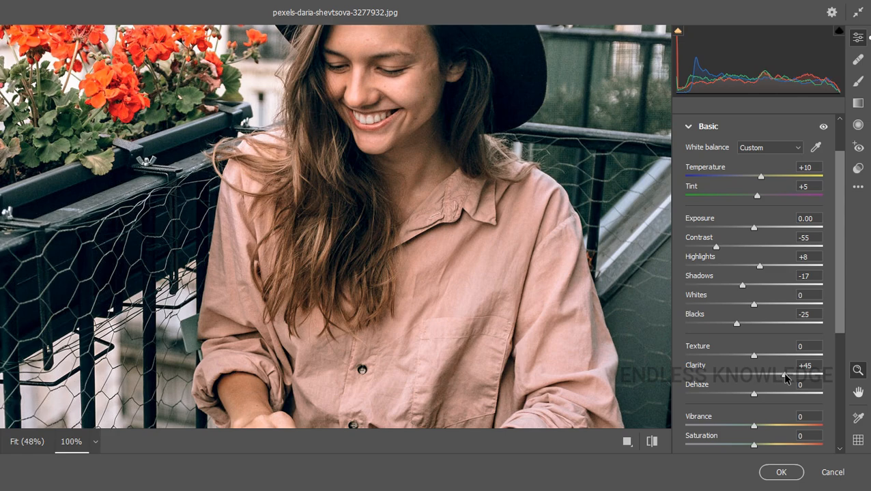
pyautogui.click(415, 249)
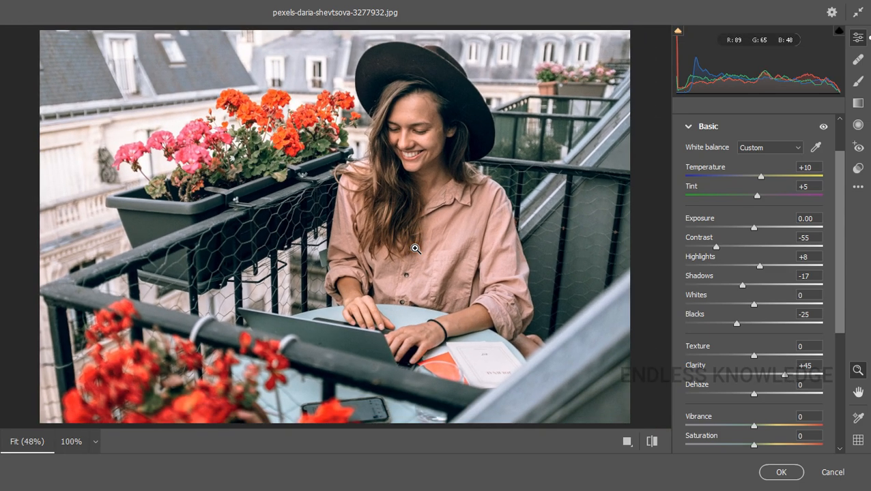
pyautogui.click(691, 127)
# Darken the lower part of the parametric curve with Shadows at -39 and Darks at -20
pyautogui.click(687, 205)
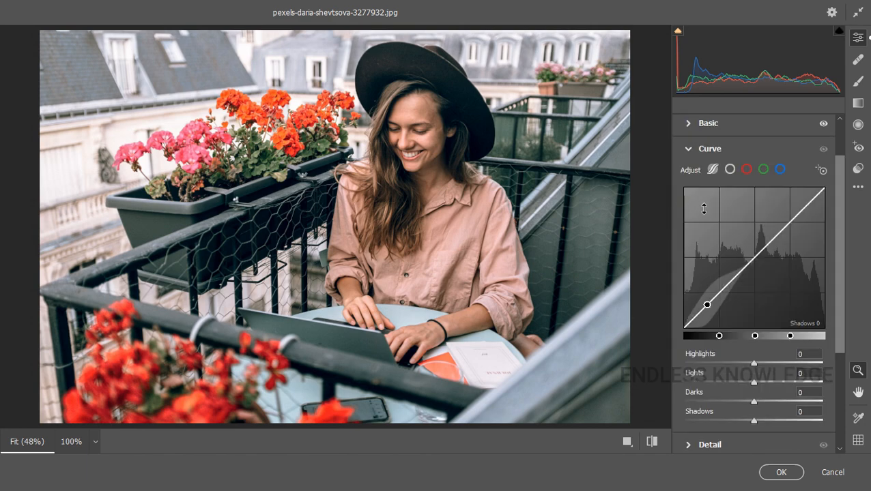
pyautogui.moveTo(706, 305); pyautogui.dragTo(721, 299)
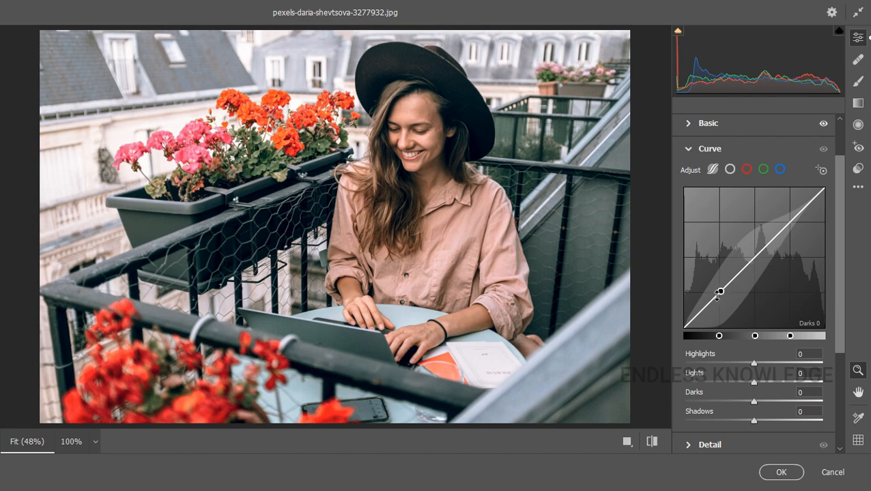
pyautogui.moveTo(715, 295)
pyautogui.mouseDown()
pyautogui.moveTo(716, 304)
pyautogui.moveTo(719, 298)
pyautogui.mouseUp()
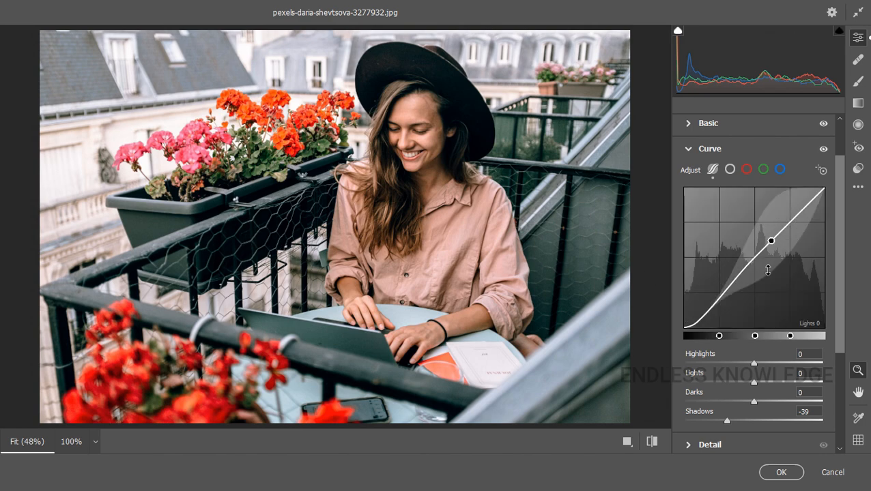
pyautogui.moveTo(750, 269); pyautogui.dragTo(757, 281)
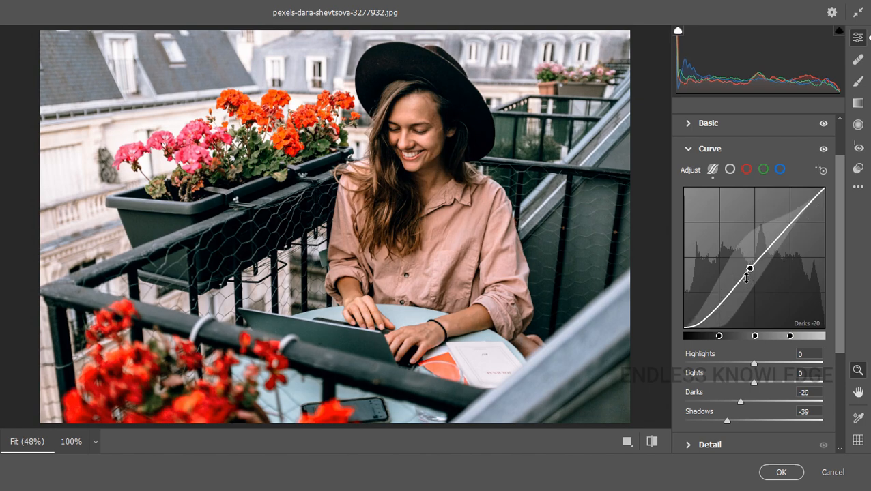
pyautogui.click(689, 150)
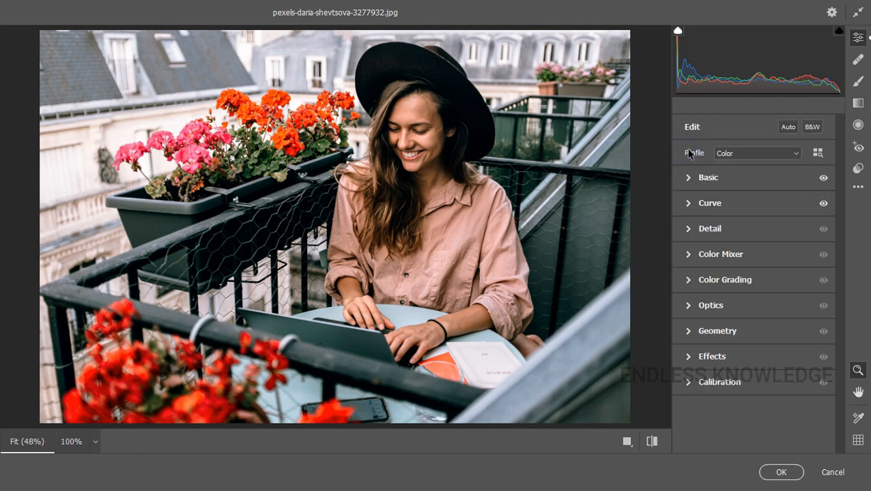
# Open the Color Mixer's HSL adjustments, look over Luminance and Hue, and switch to Saturation
pyautogui.click(690, 254)
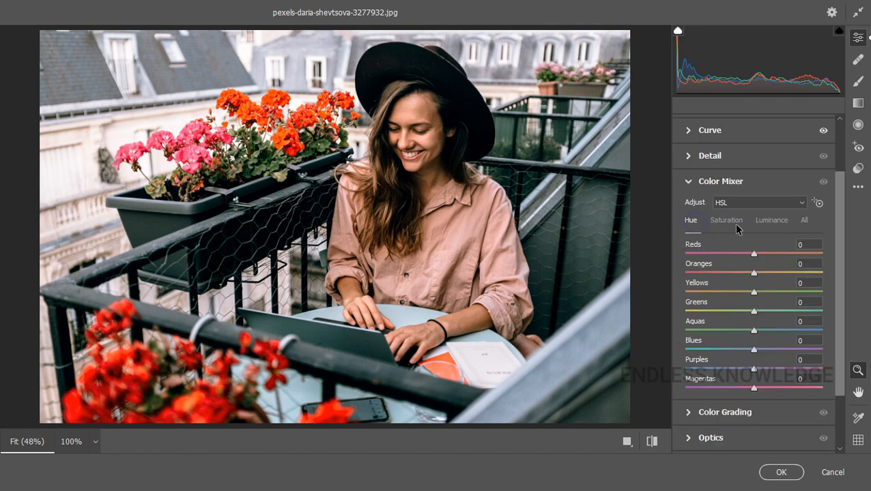
pyautogui.click(773, 222)
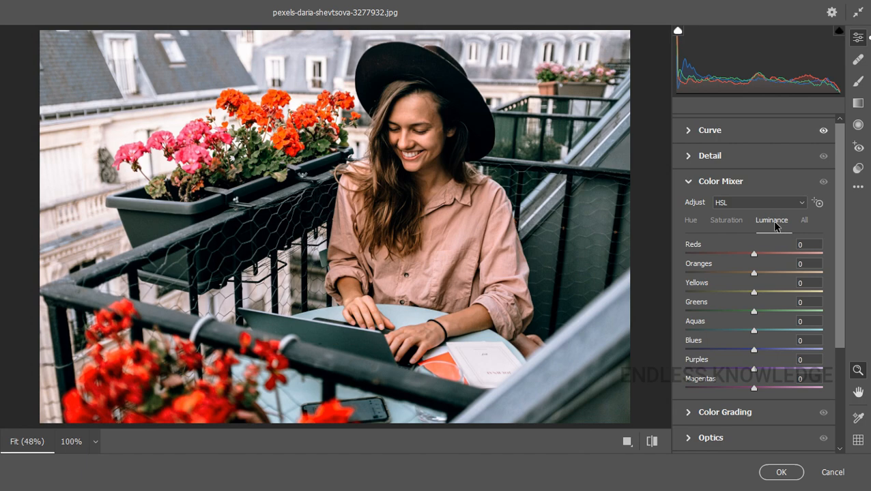
pyautogui.click(691, 223)
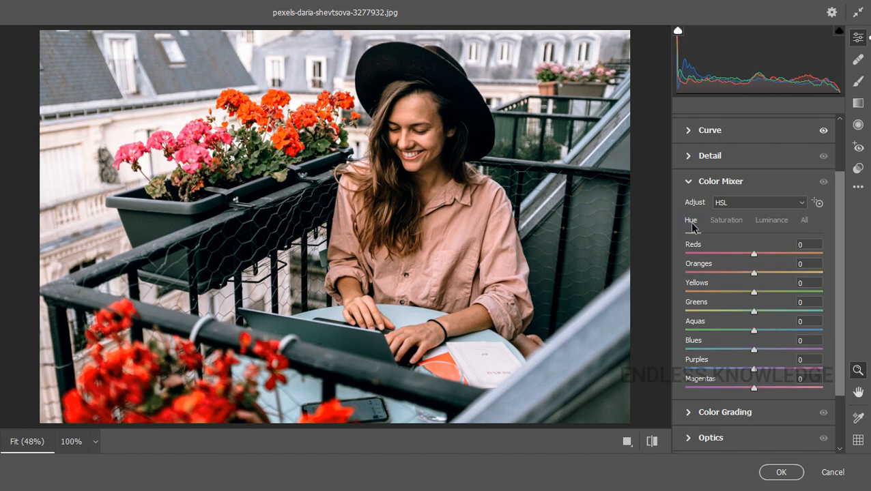
pyautogui.click(729, 223)
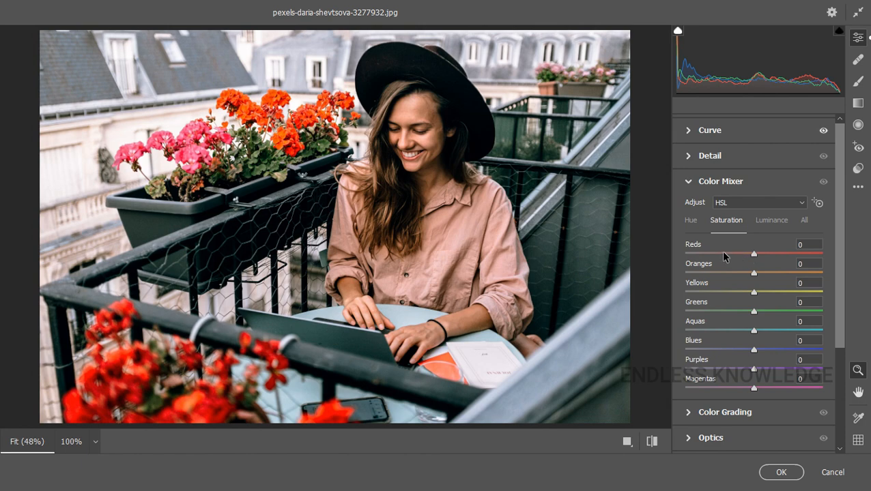
# Try a saturation of -100 for both Reds and Oranges, and undo these changes
pyautogui.moveTo(703, 254); pyautogui.dragTo(669, 273)
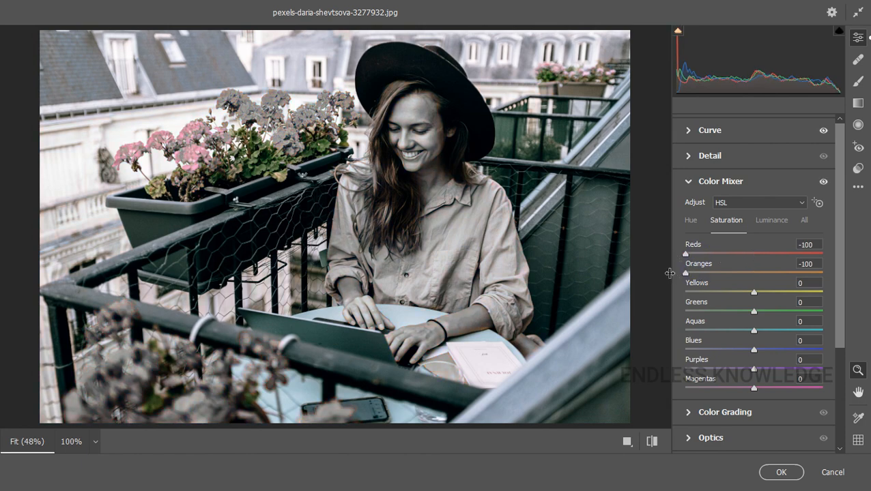
pyautogui.hotkey('ctrl', 'z')
pyautogui.hotkey('ctrl', 'z')
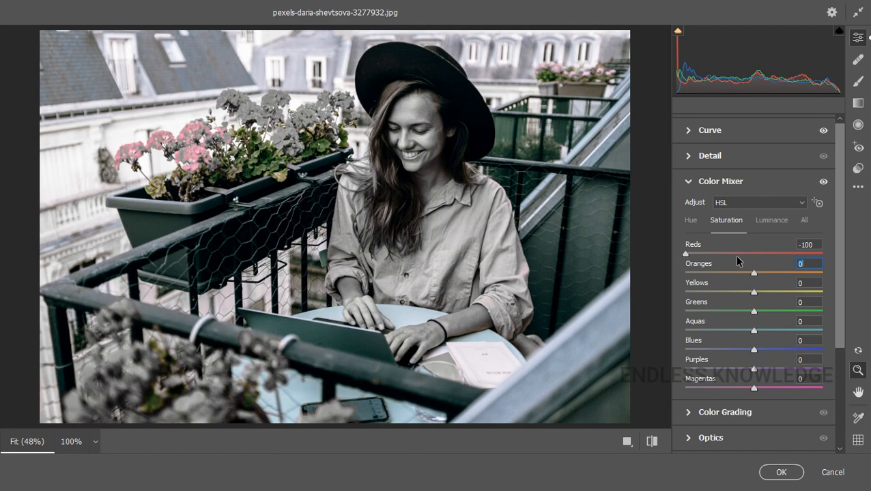
pyautogui.click(771, 219)
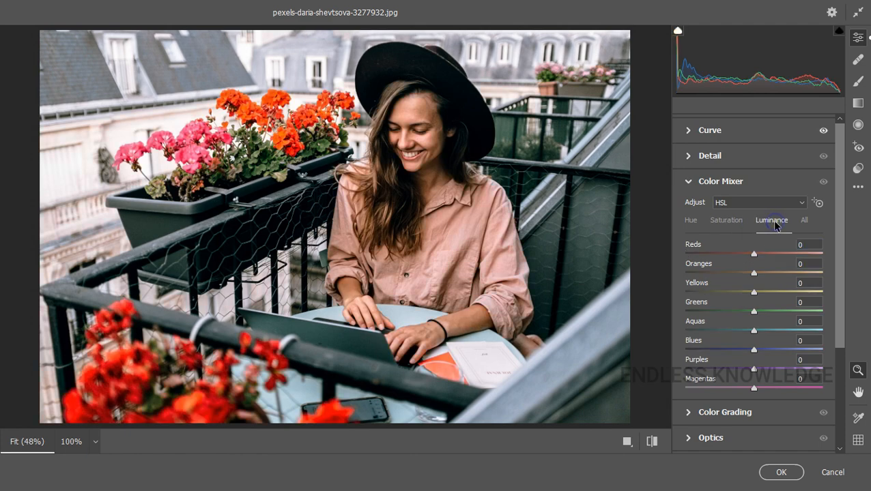
pyautogui.moveTo(753, 256)
pyautogui.mouseDown()
pyautogui.moveTo(807, 253)
pyautogui.moveTo(691, 256)
pyautogui.moveTo(752, 263)
pyautogui.mouseUp()
pyautogui.doubleClick(751, 259)
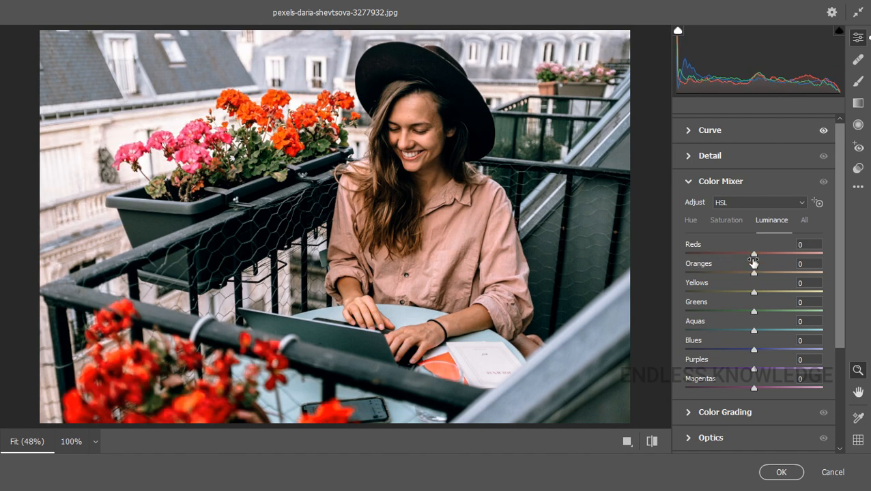
# Try a Yellows hue of +63 while checking the woman's hair at 100%, and set it to -45 instead
pyautogui.click(692, 221)
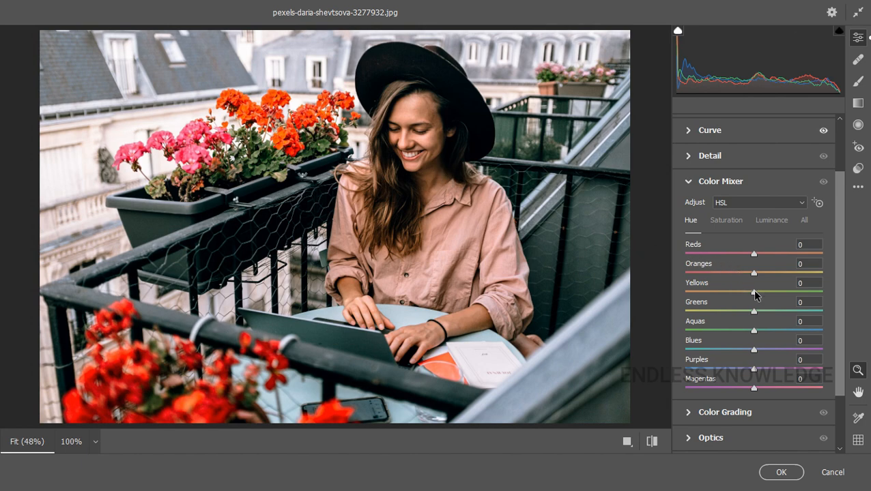
pyautogui.moveTo(753, 293); pyautogui.dragTo(798, 293)
pyautogui.click(389, 103)
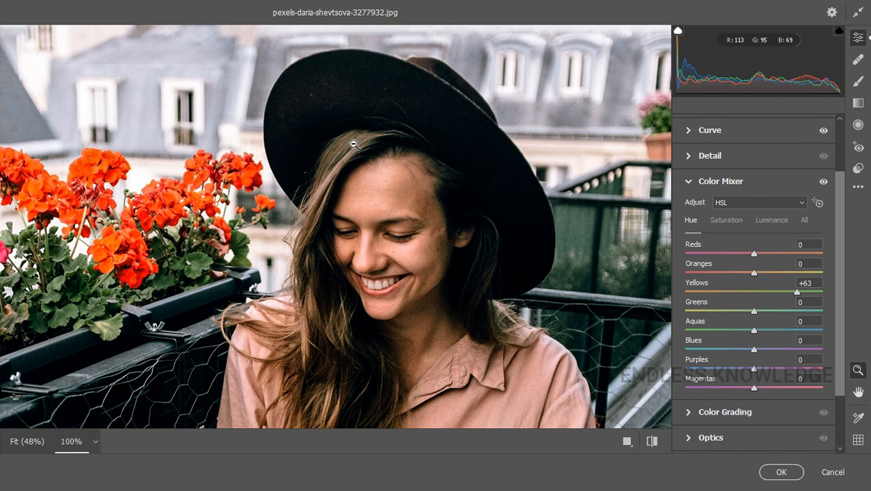
pyautogui.moveTo(797, 292); pyautogui.dragTo(728, 293)
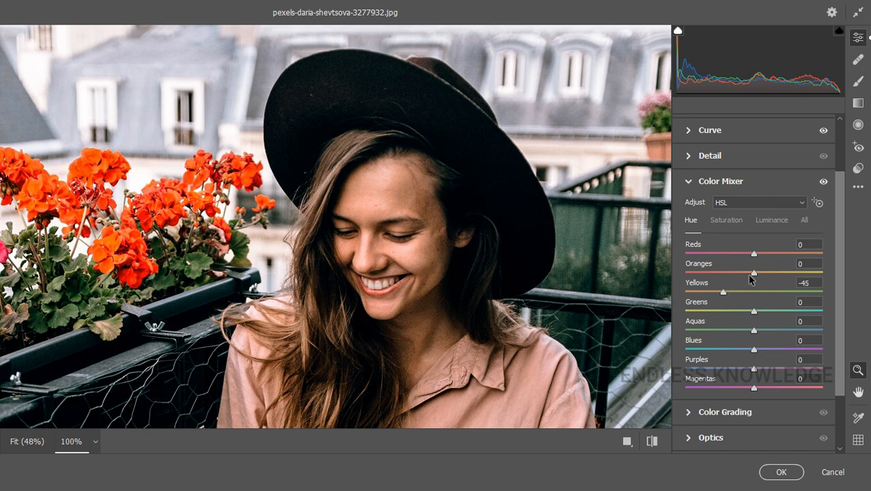
# Try an Oranges hue of +44, and settle on +7 for the Reds hue and -2 for the Oranges hue
pyautogui.moveTo(754, 274); pyautogui.dragTo(783, 279)
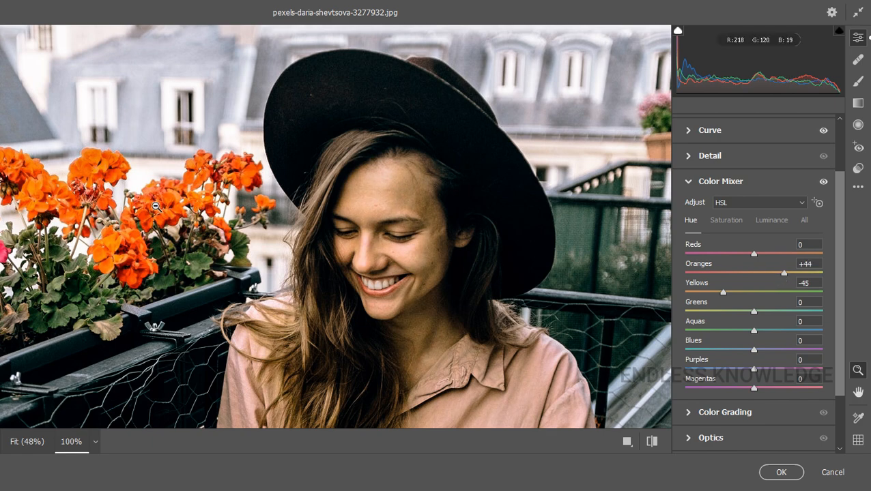
pyautogui.moveTo(783, 276); pyautogui.dragTo(752, 278)
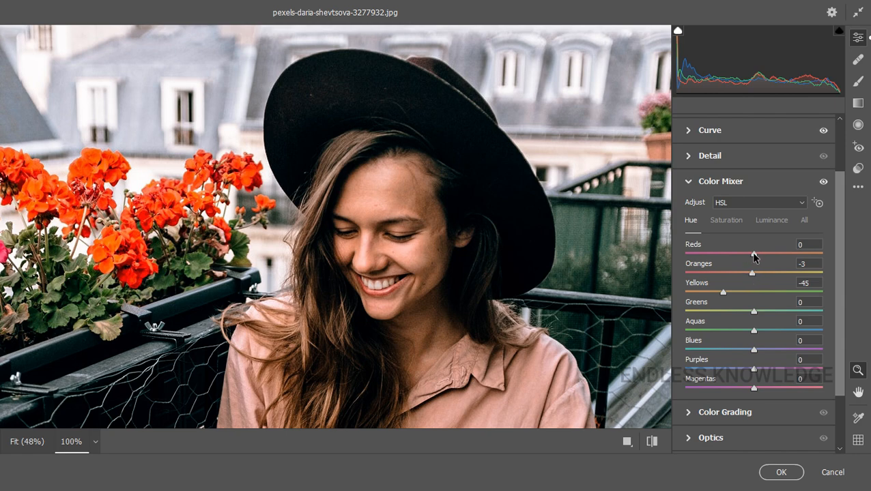
pyautogui.moveTo(753, 254)
pyautogui.mouseDown()
pyautogui.moveTo(705, 255)
pyautogui.moveTo(805, 255)
pyautogui.moveTo(705, 254)
pyautogui.moveTo(758, 256)
pyautogui.mouseUp()
pyautogui.click(752, 273)
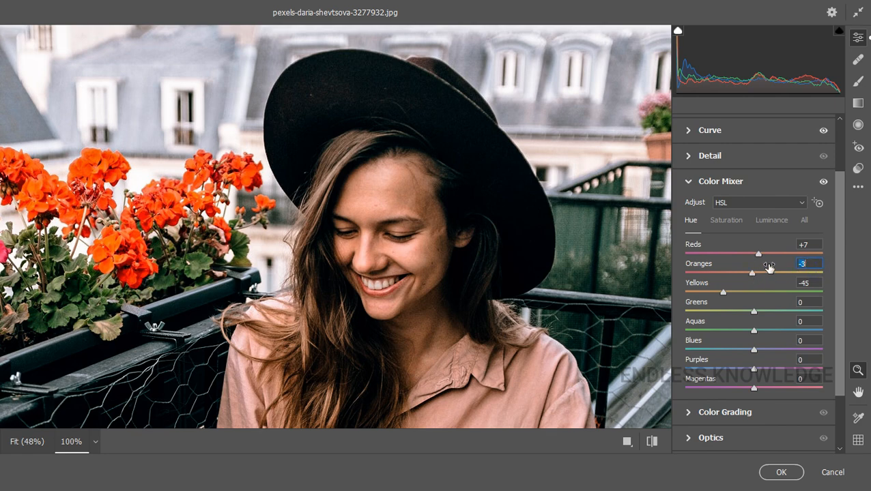
pyautogui.write('-2')
# Set the saturation of Greens, Aquas, Blues, Purples and Magentas to -100 in the Color Mixer
pyautogui.click(723, 219)
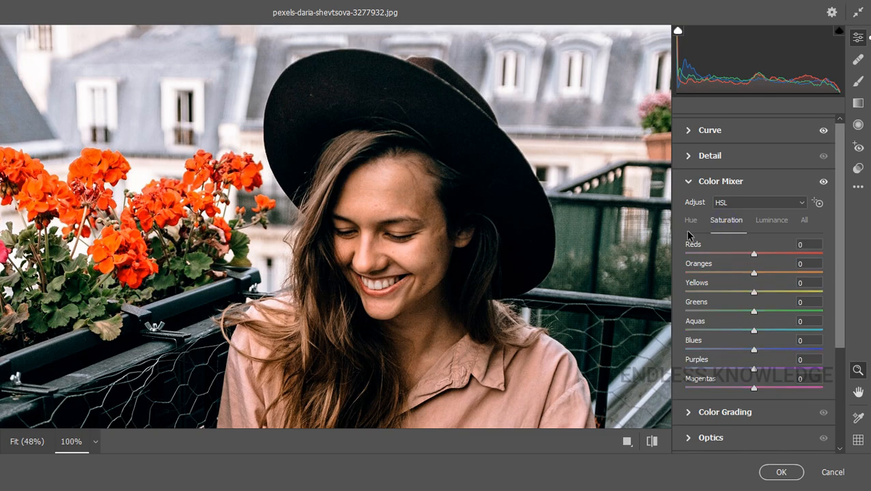
pyautogui.click(31, 442)
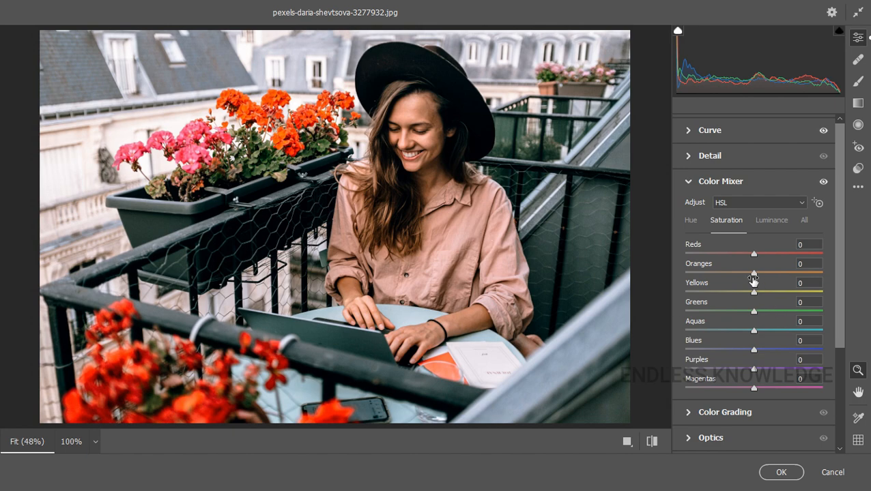
pyautogui.moveTo(752, 308); pyautogui.dragTo(685, 311)
pyautogui.click(685, 330)
pyautogui.click(685, 349)
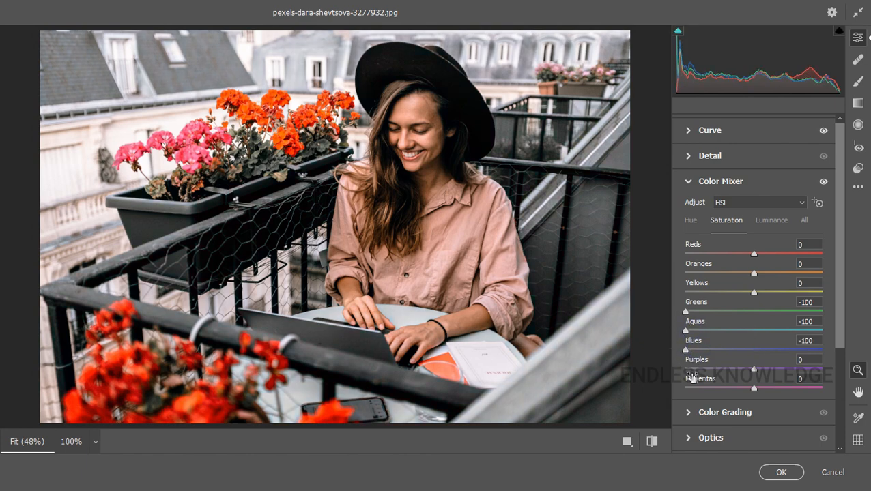
pyautogui.click(685, 368)
pyautogui.click(685, 387)
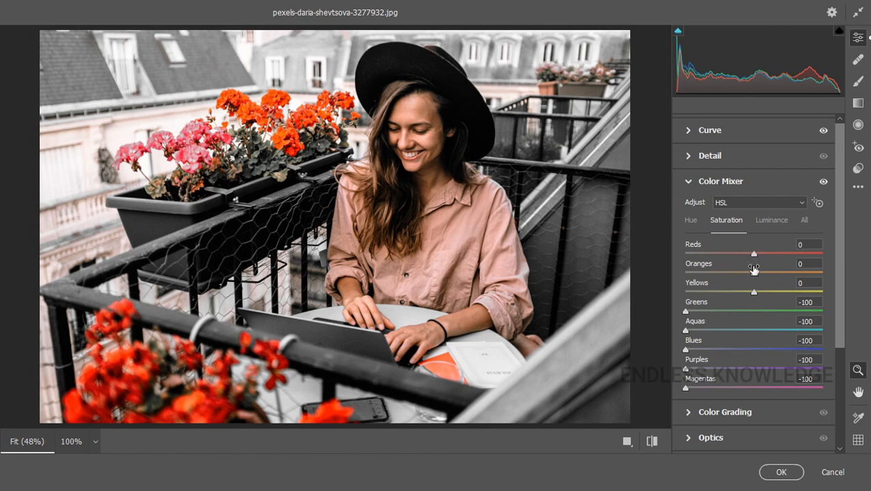
# Set the saturation of Oranges to -6 and Yellows to -82, checking the flower box at 100%
pyautogui.moveTo(753, 275); pyautogui.dragTo(750, 276)
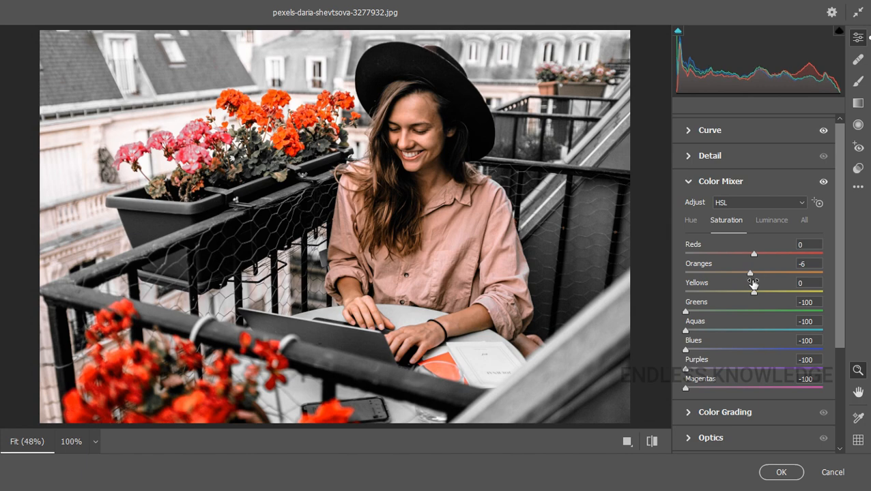
pyautogui.moveTo(753, 291); pyautogui.dragTo(698, 296)
pyautogui.click(334, 211)
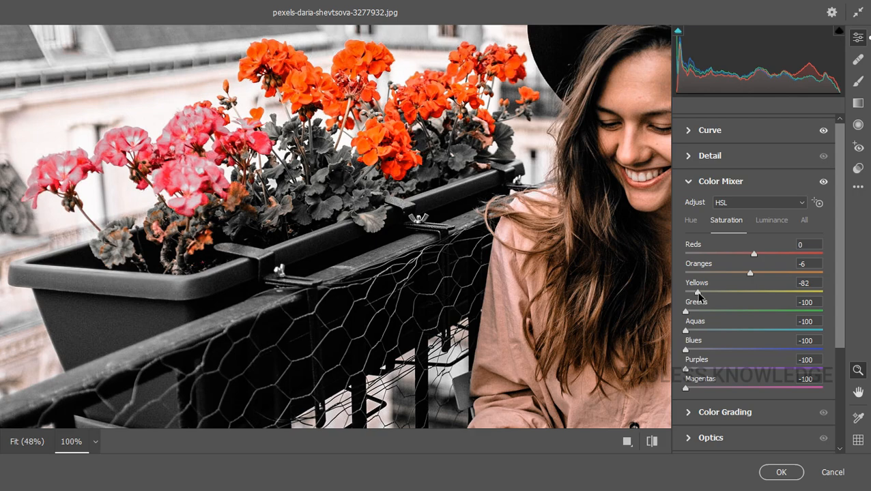
pyautogui.hotkey('ctrl', '0')
# Raise the Oranges luminance slightly and close the Color Mixer
pyautogui.click(767, 221)
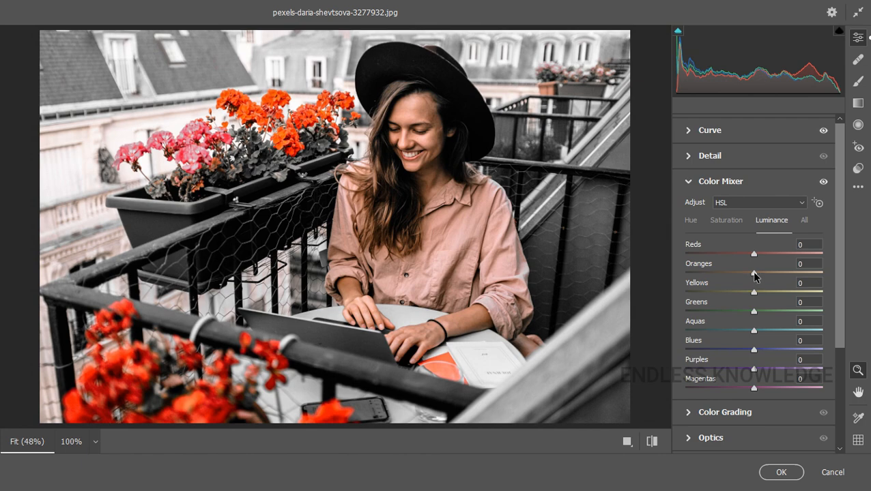
pyautogui.moveTo(754, 274); pyautogui.dragTo(756, 275)
pyautogui.click(687, 182)
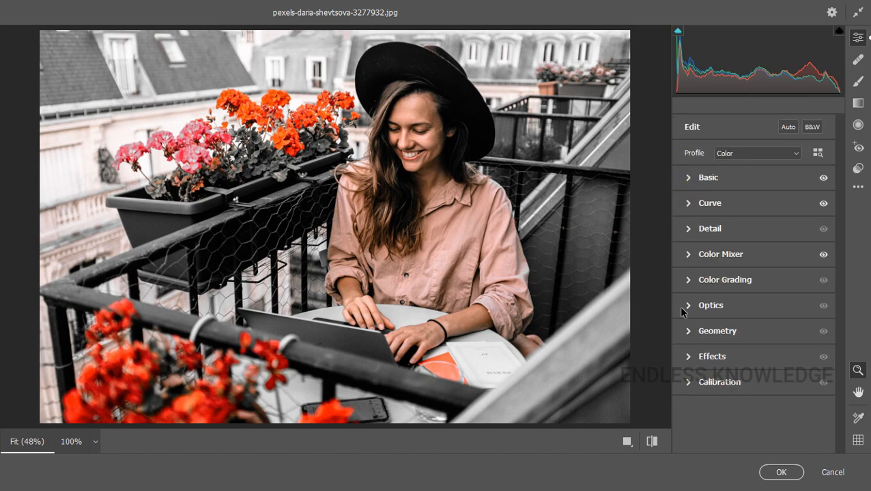
# Darken the photo's edges with a Vignetting of -30, and close the Effects adjustments
pyautogui.click(689, 357)
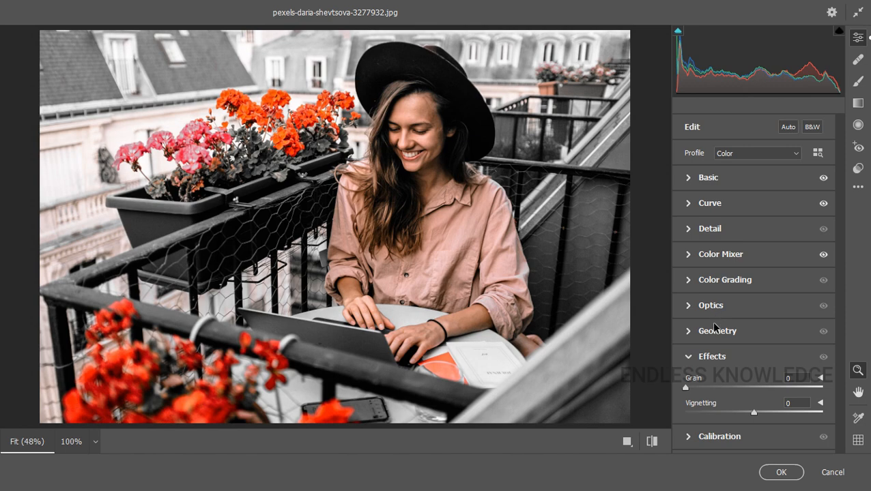
pyautogui.moveTo(754, 413); pyautogui.dragTo(732, 412)
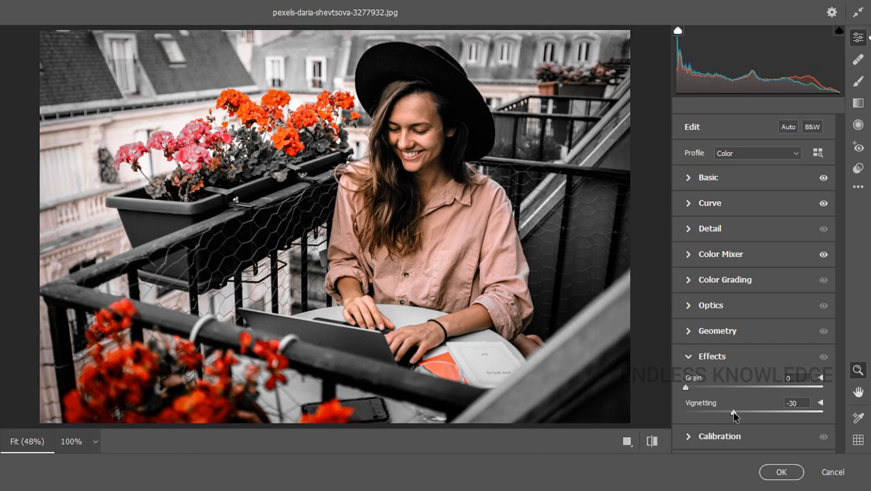
pyautogui.click(685, 358)
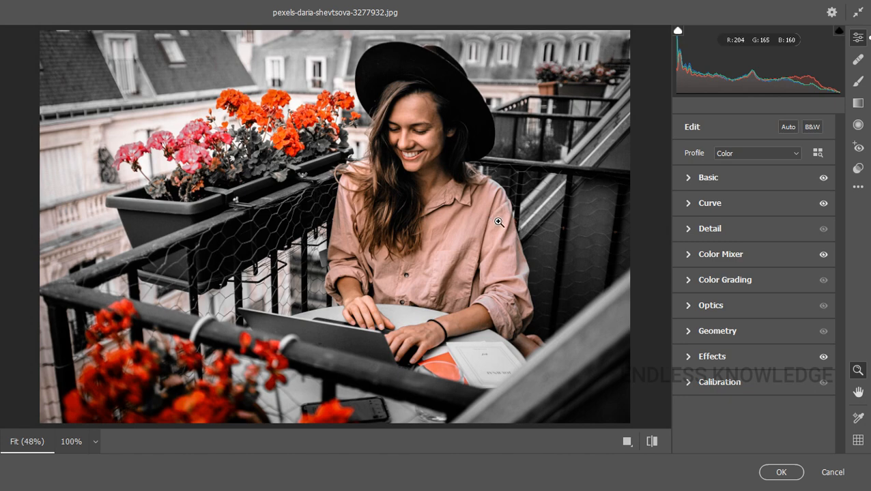
# Save the settings as a user preset named Moody Black, replacing the existing one, and apply the filter to the layer
pyautogui.click(857, 168)
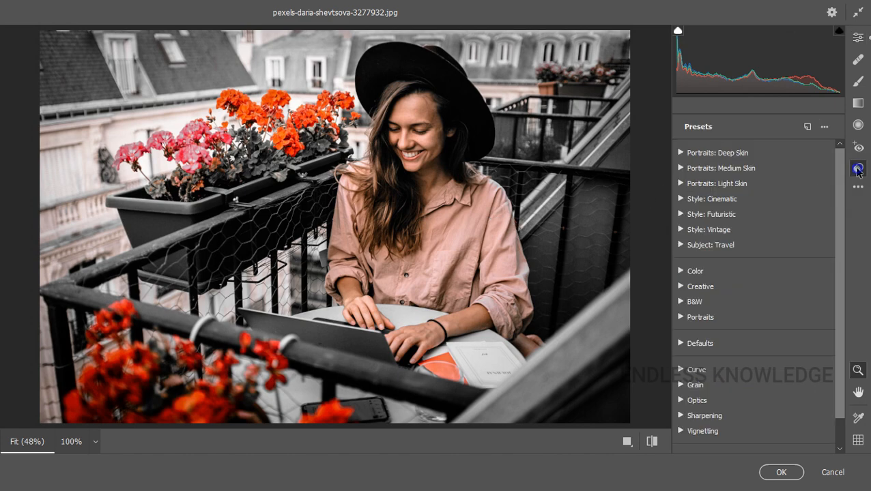
pyautogui.click(824, 127)
pyautogui.click(742, 142)
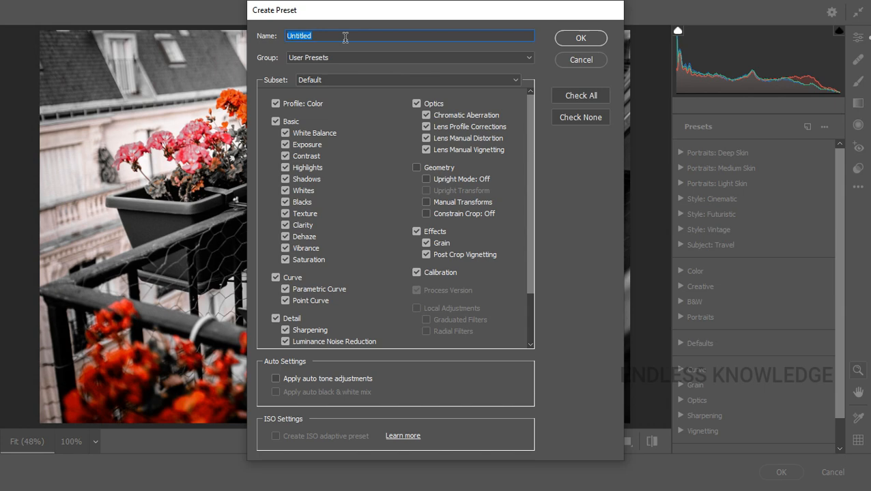
pyautogui.write('Moody Black')
pyautogui.click(579, 37)
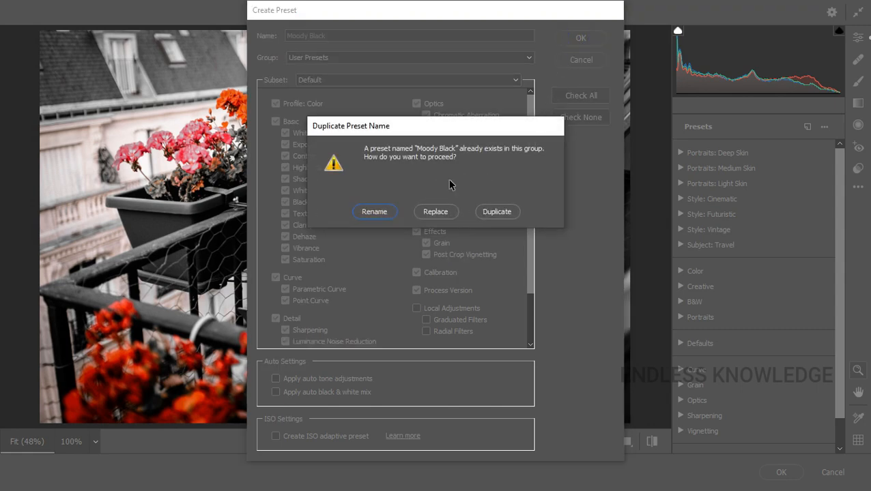
pyautogui.click(436, 211)
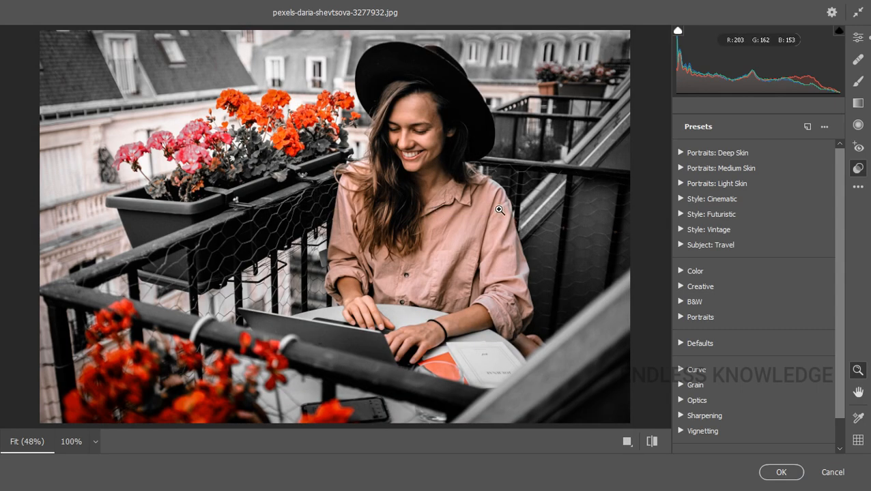
pyautogui.click(780, 473)
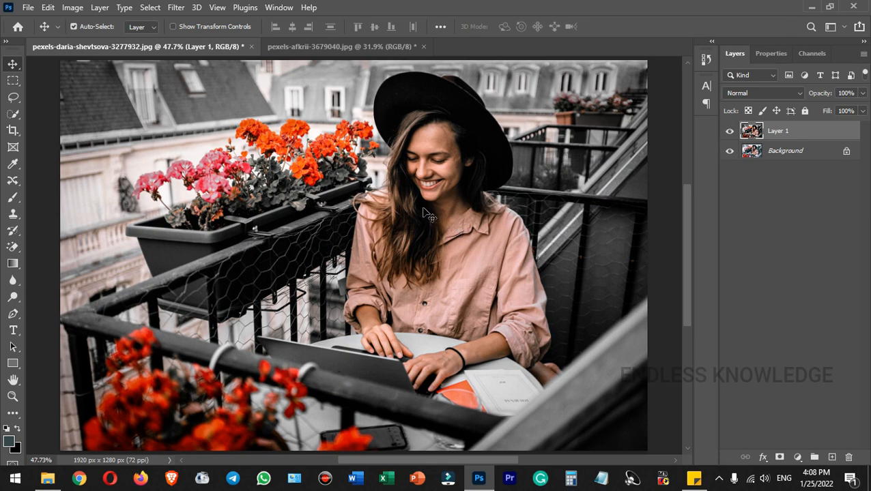
# Duplicate the Background layer and move the copy above Layer 1
pyautogui.click(819, 158)
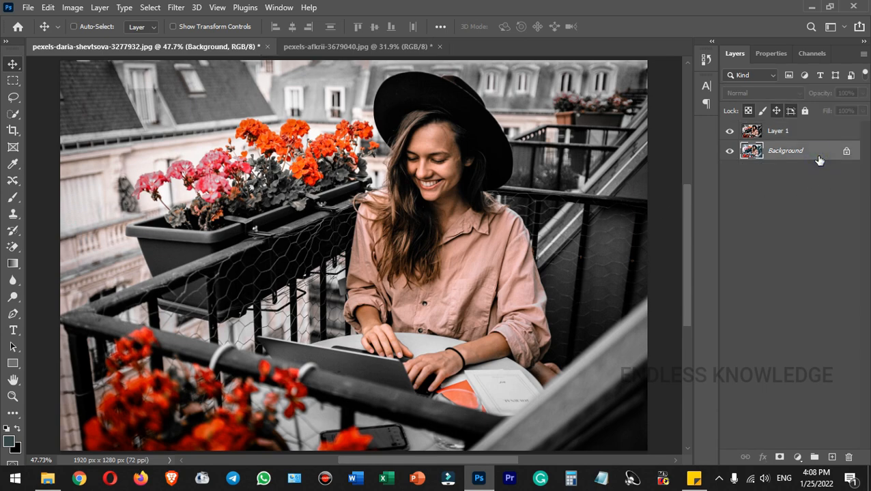
pyautogui.hotkey('ctrl', 'j')
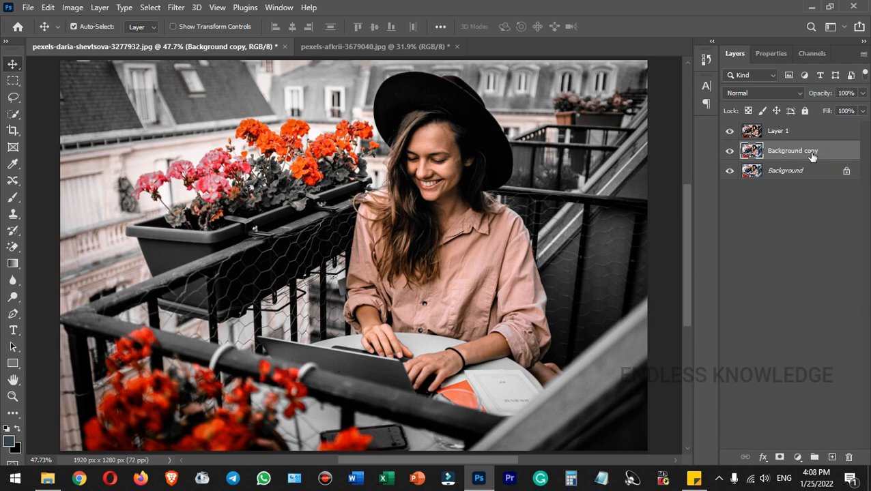
pyautogui.moveTo(833, 155); pyautogui.dragTo(833, 127)
# Apply a High Pass filter with a radius of 0.5 pixels to the Background copy layer
pyautogui.click(175, 8)
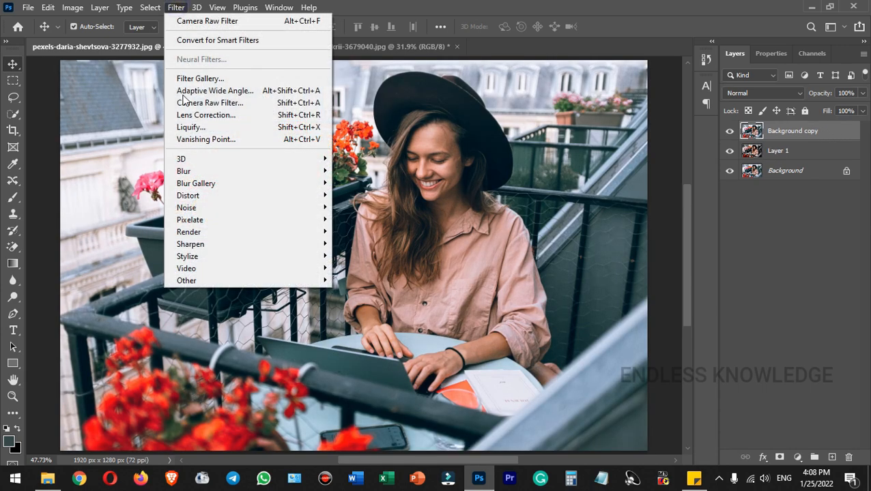
pyautogui.moveTo(219, 282)
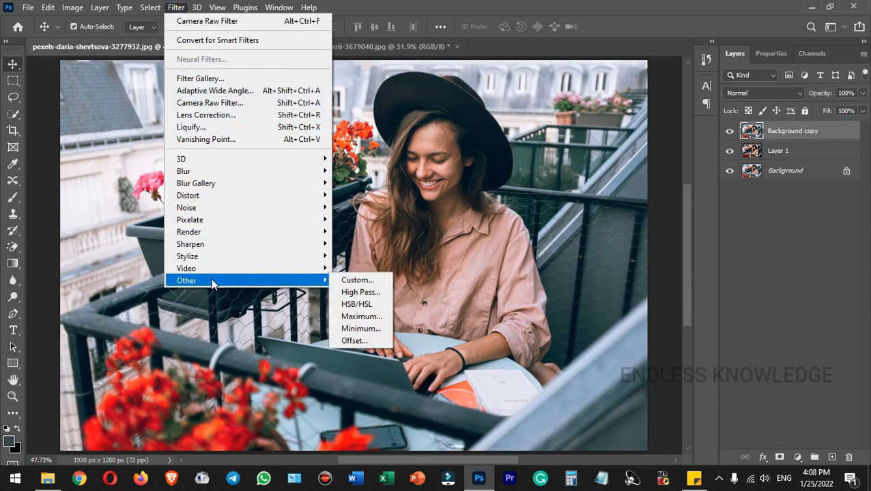
pyautogui.click(361, 292)
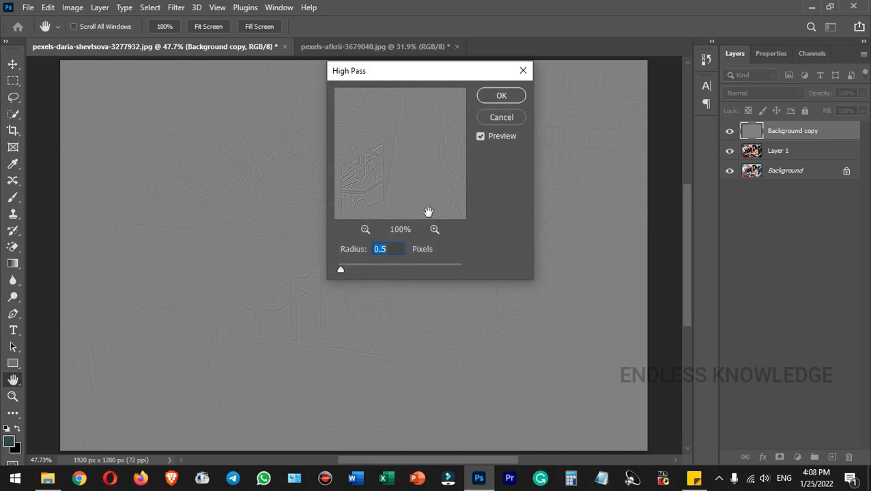
pyautogui.click(498, 97)
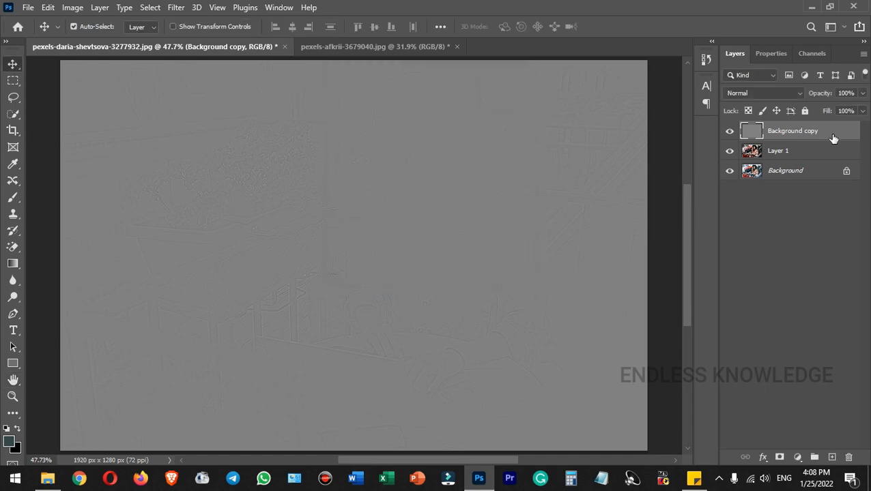
# Set the Background copy layer's blending mode to Overlay, and compare the image with the layer hidden and shown
pyautogui.click(770, 93)
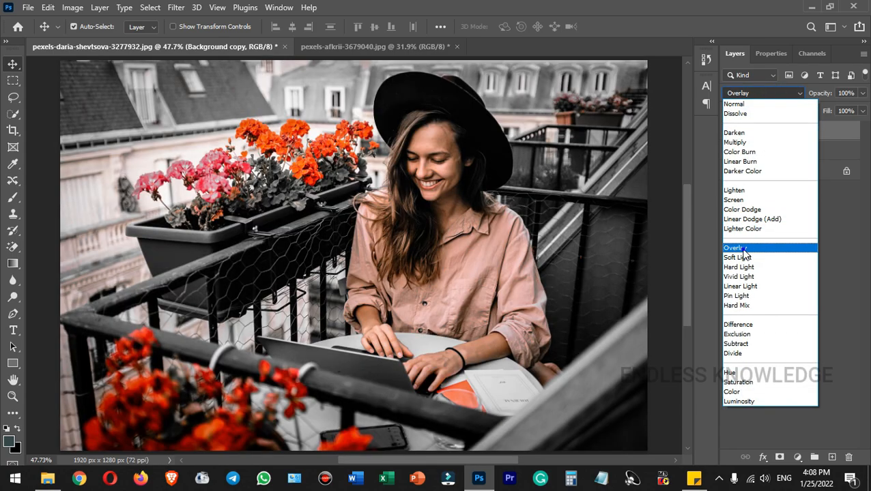
pyautogui.click(740, 247)
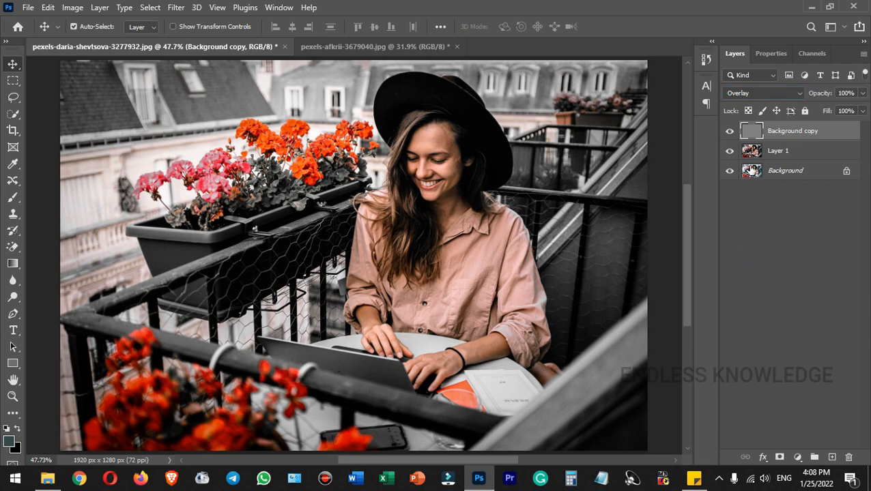
pyautogui.click(730, 131)
pyautogui.click(730, 131)
# In pexels-afkrii-3679040.jpg, duplicate the Background layer and apply the Moody Black preset to the copy with the Camera Raw Filter
pyautogui.click(379, 48)
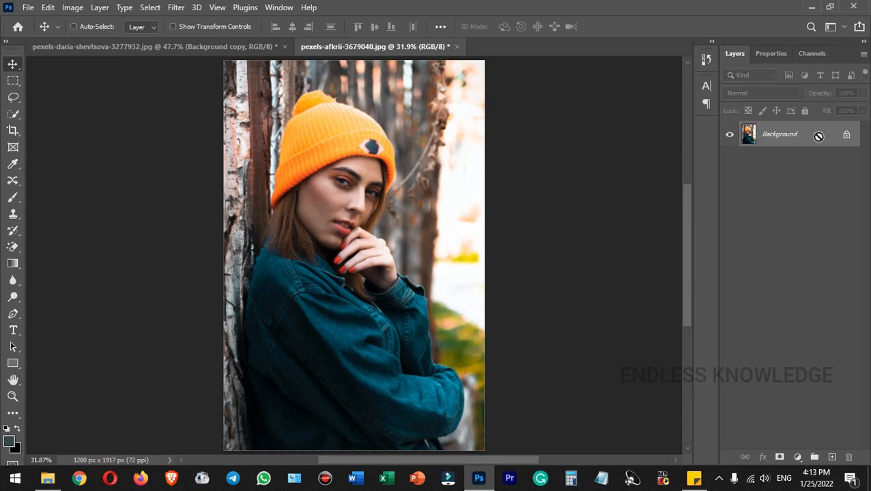
pyautogui.hotkey('ctrl', 'j')
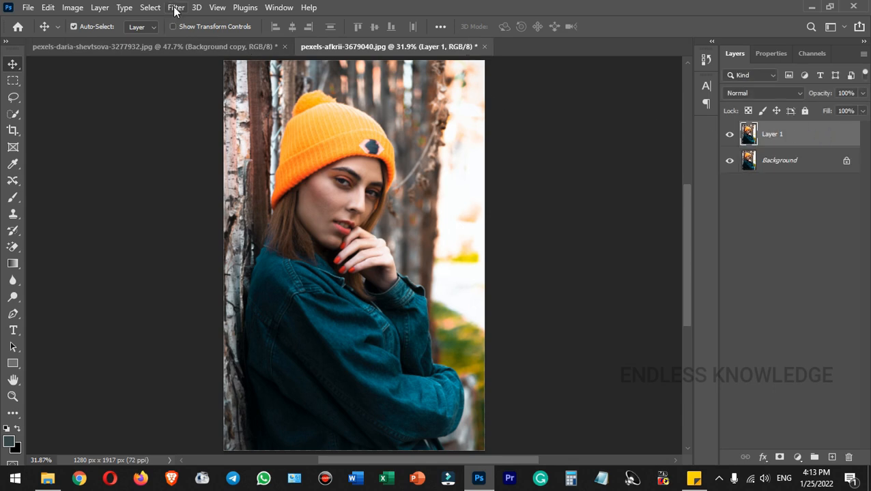
pyautogui.click(175, 10)
pyautogui.click(214, 104)
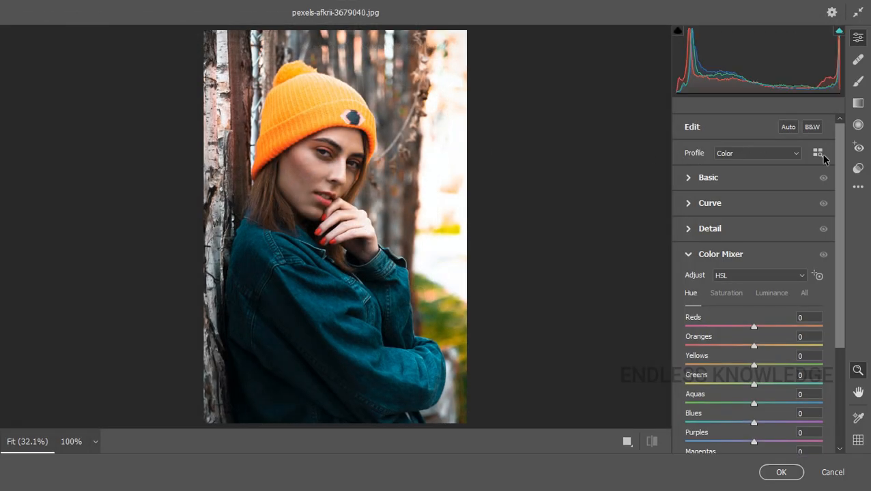
pyautogui.click(858, 169)
pyautogui.scroll(-1, 763, 263)
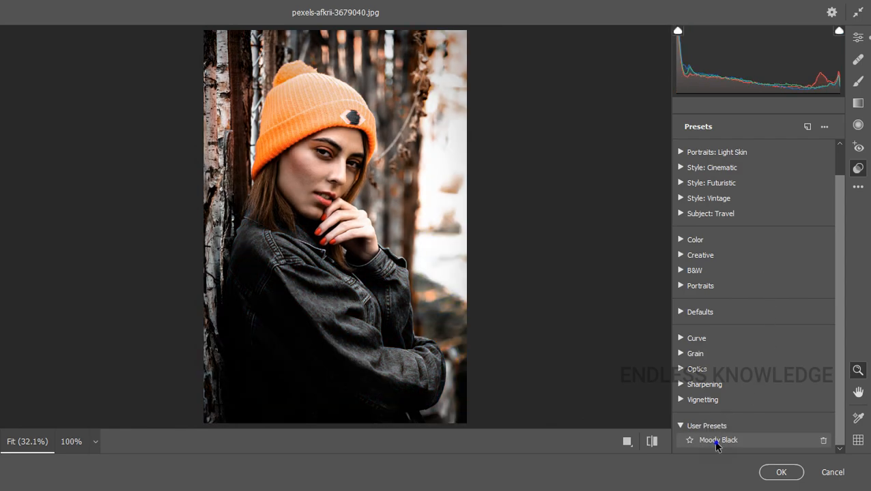
pyautogui.click(715, 439)
pyautogui.click(764, 474)
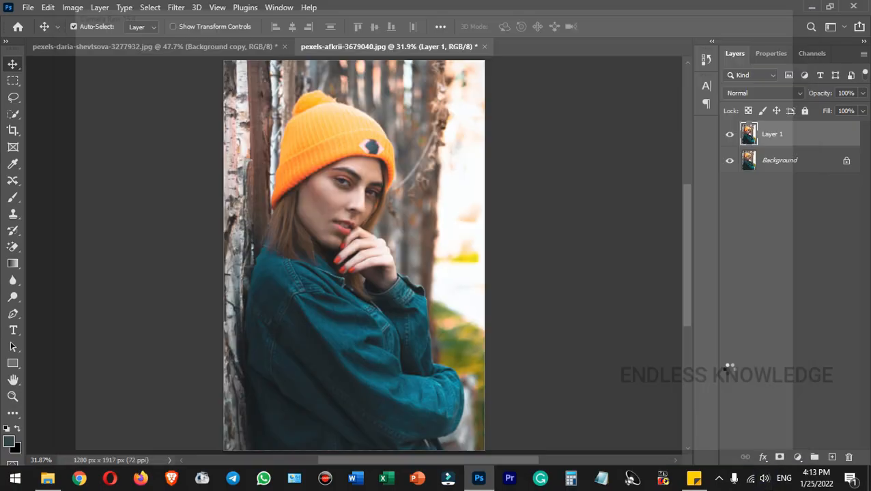